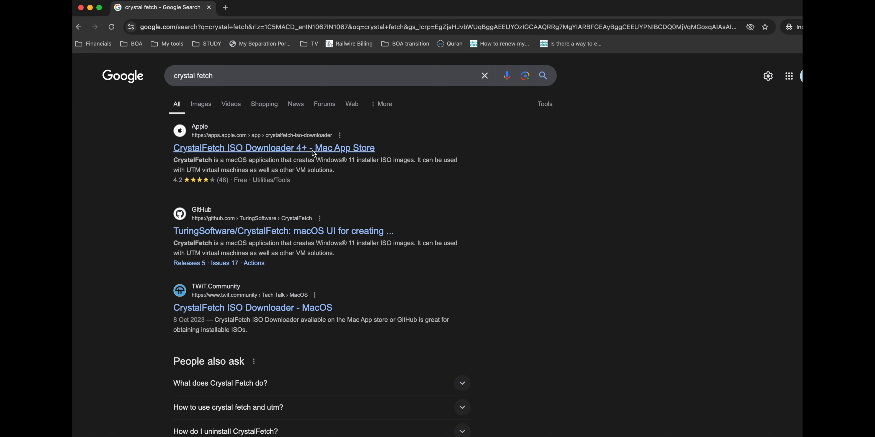
Step: Open the CrystalFetch ISO Downloader page in the Mac App Store from the search results and launch the app
{"action": "left_click", "coordinate": [297, 150]}
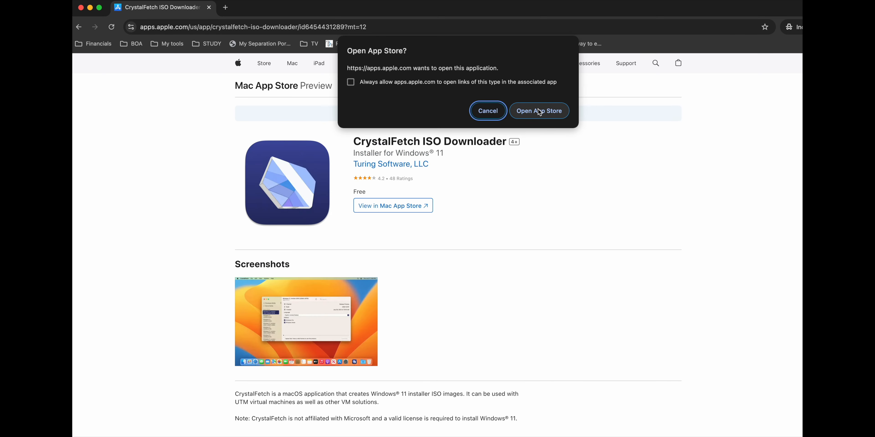
{"action": "left_click", "coordinate": [539, 111]}
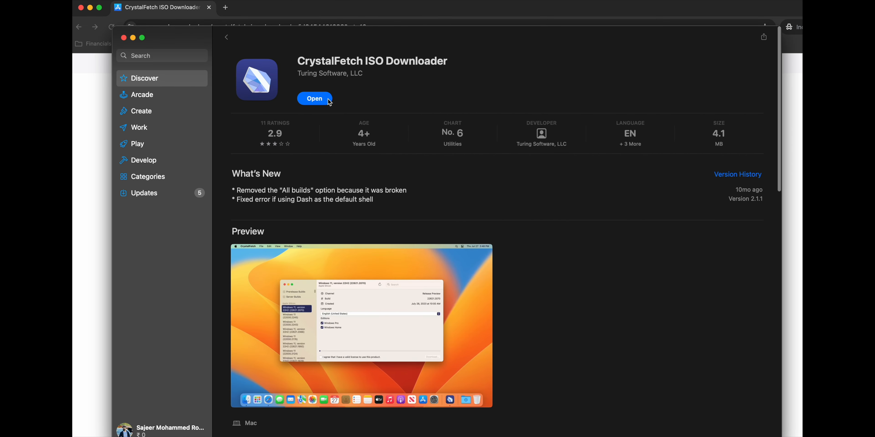
{"action": "left_click", "coordinate": [319, 102]}
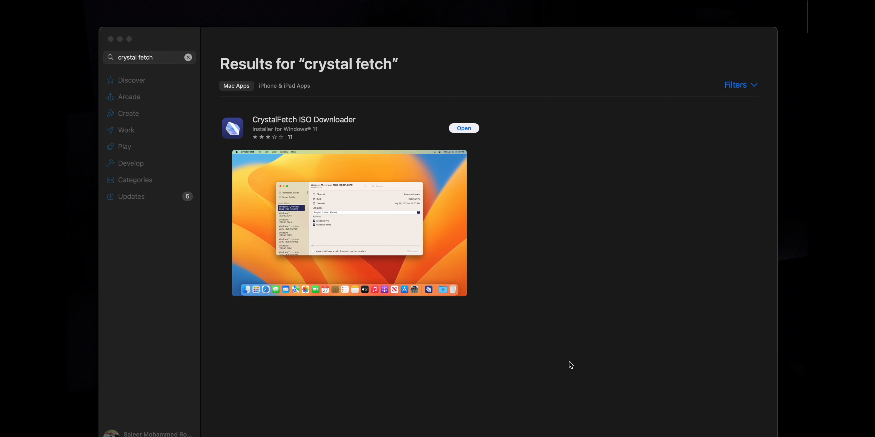
{"action": "left_click", "coordinate": [470, 130]}
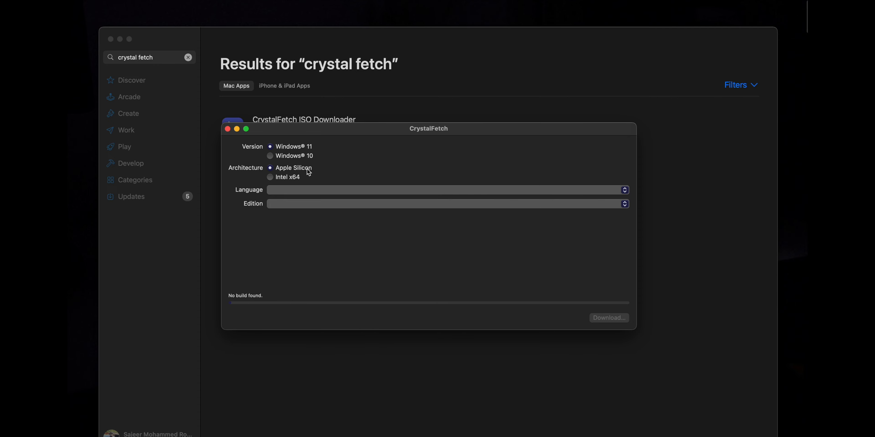
Step: Configure the Windows 11 Apple Silicon image with language English (United States) and edition Windows 11
{"action": "left_click", "coordinate": [302, 191]}
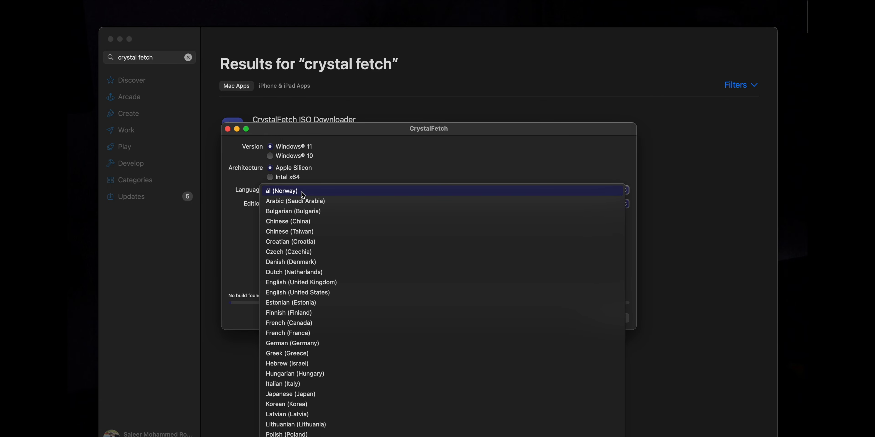
{"action": "left_click", "coordinate": [291, 292]}
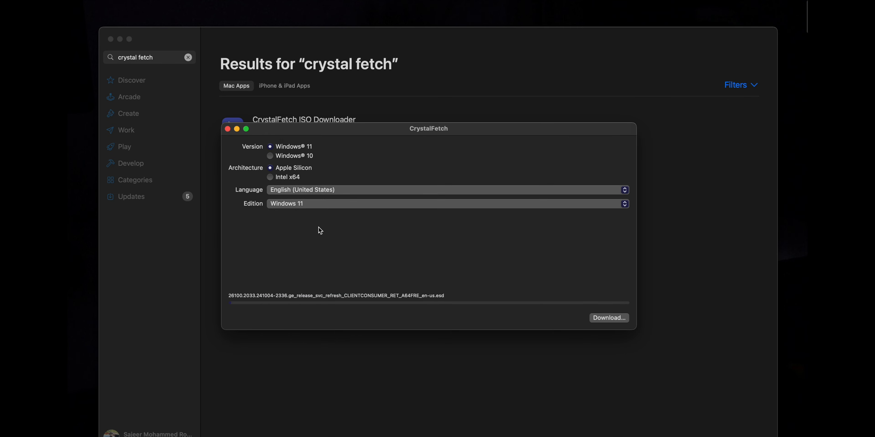
{"action": "left_click", "coordinate": [295, 206]}
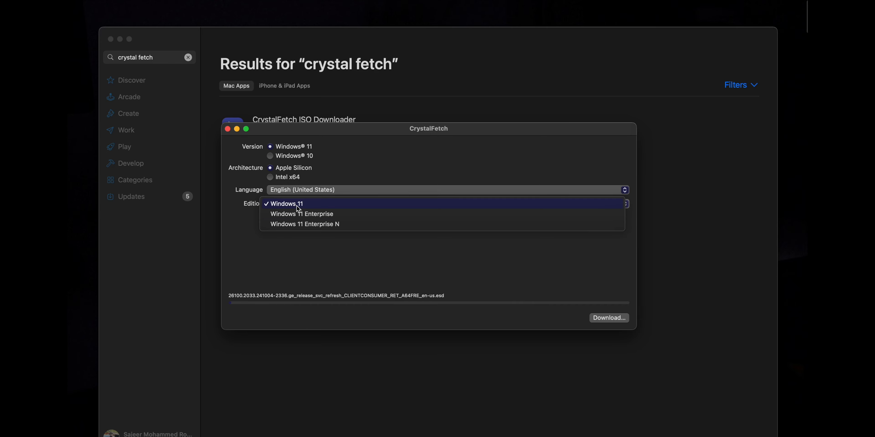
{"action": "left_click", "coordinate": [309, 207]}
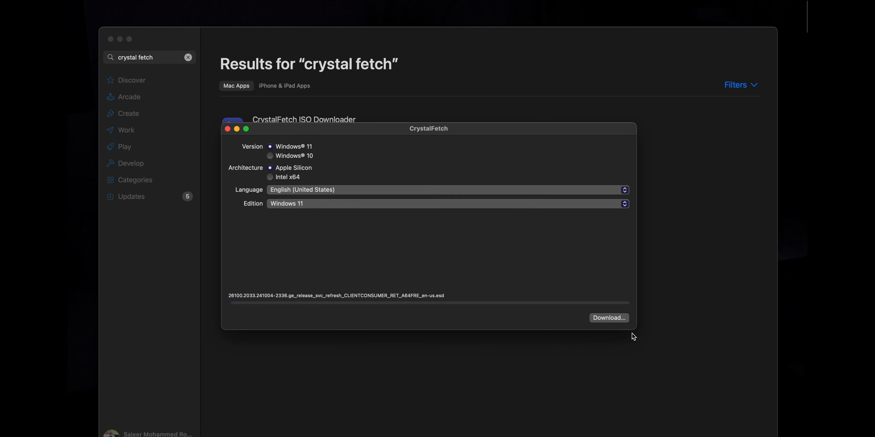
Step: Start downloading the Windows 11 ISO and stop the download process
{"action": "left_click", "coordinate": [614, 318]}
{"action": "left_click", "coordinate": [504, 274]}
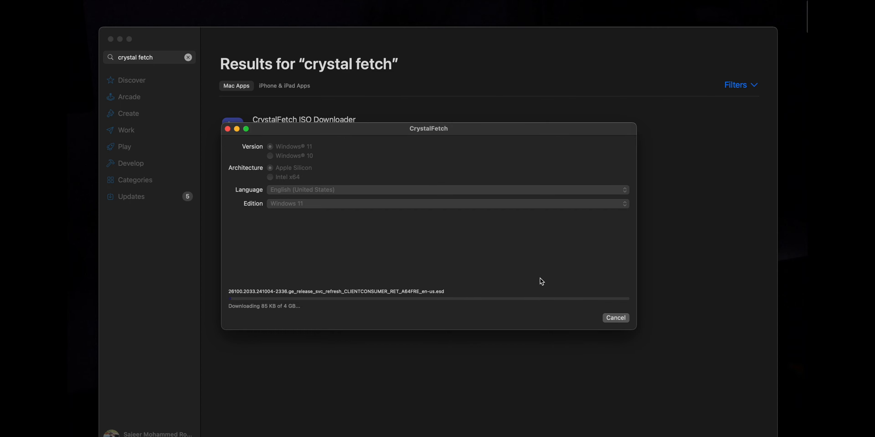
{"action": "left_click", "coordinate": [616, 318]}
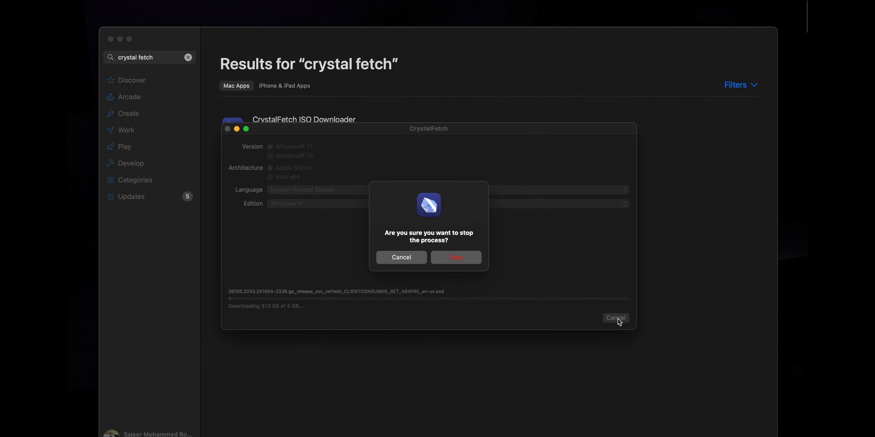
{"action": "left_click", "coordinate": [449, 258]}
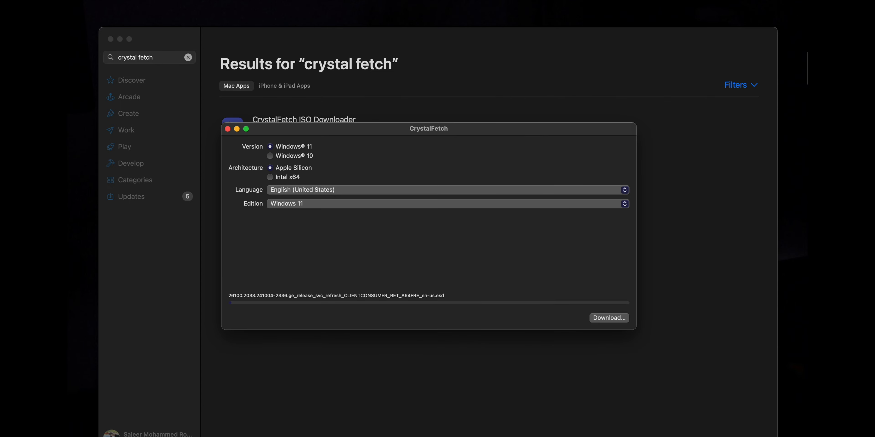
Step: Examine the file information of the Windows ISO in the VM IOS folder and close it
{"action": "left_click", "coordinate": [307, 123]}
{"action": "right_click", "coordinate": [307, 123]}
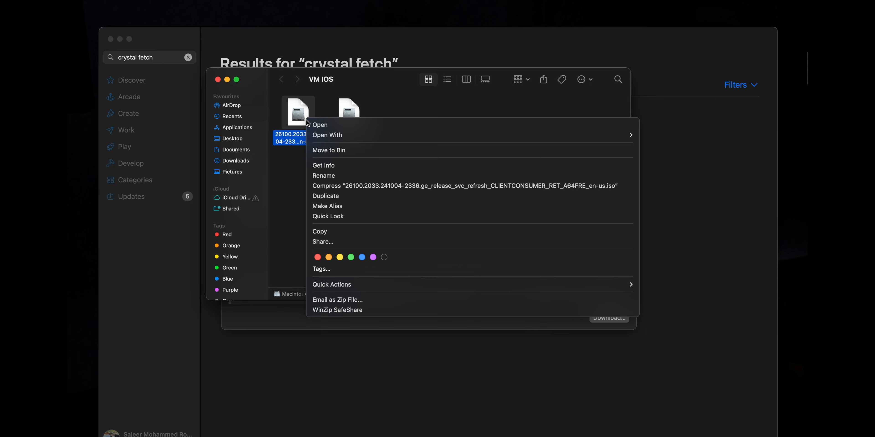
{"action": "left_click", "coordinate": [327, 168]}
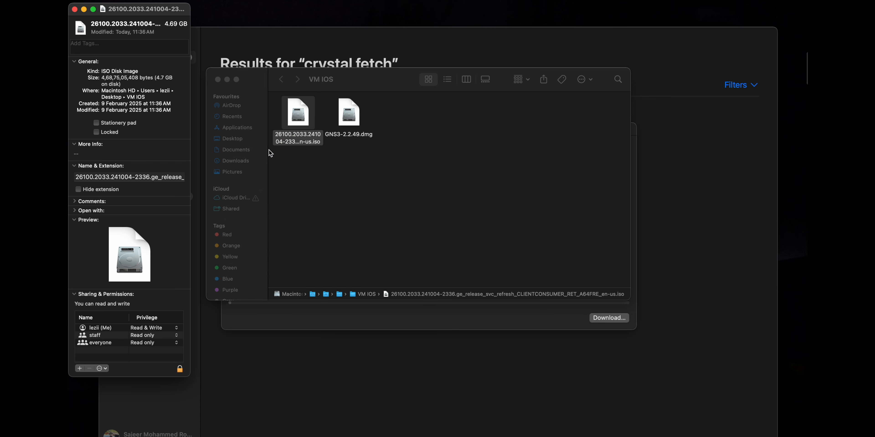
{"action": "left_click", "coordinate": [75, 10]}
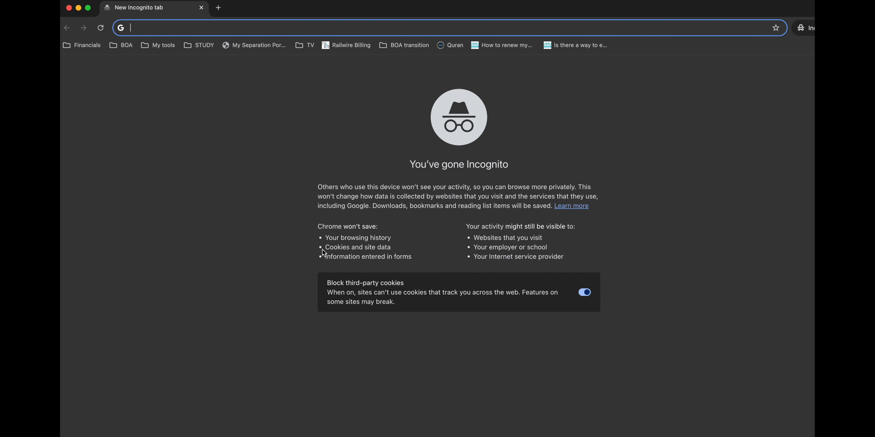
Step: Search the web for UTM, view the download options on mac.getutm.app, and minimize the browser window
{"action": "type", "text": "UTM"}
{"action": "key", "text": "Return"}
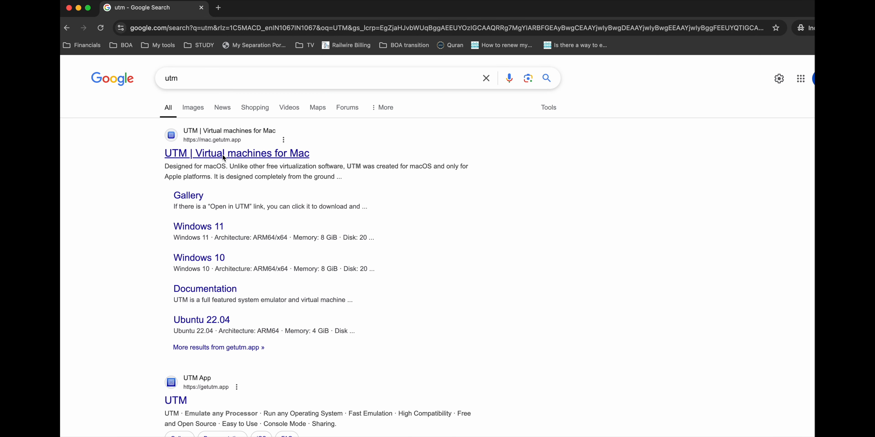
{"action": "left_click", "coordinate": [204, 157]}
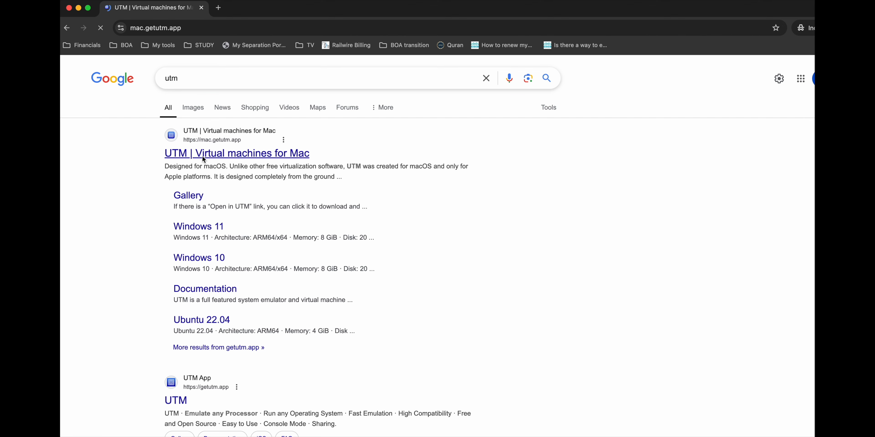
{"action": "scroll", "coordinate": [442, 212], "scroll_direction": "down", "scroll_amount": 2}
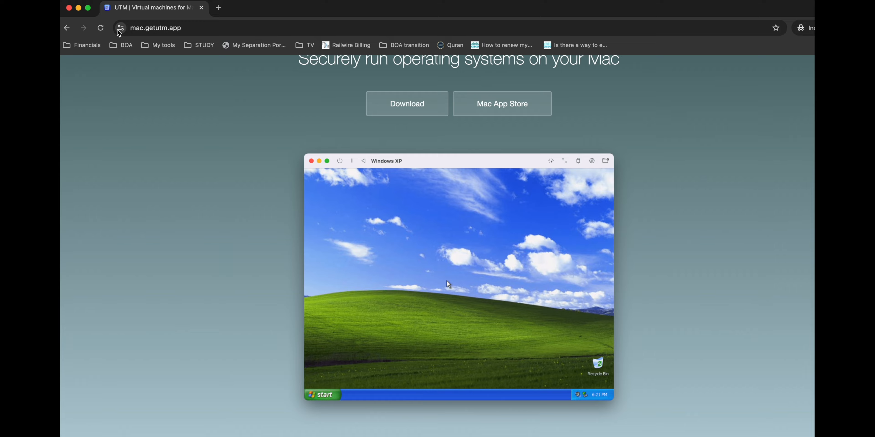
{"action": "left_click", "coordinate": [79, 7]}
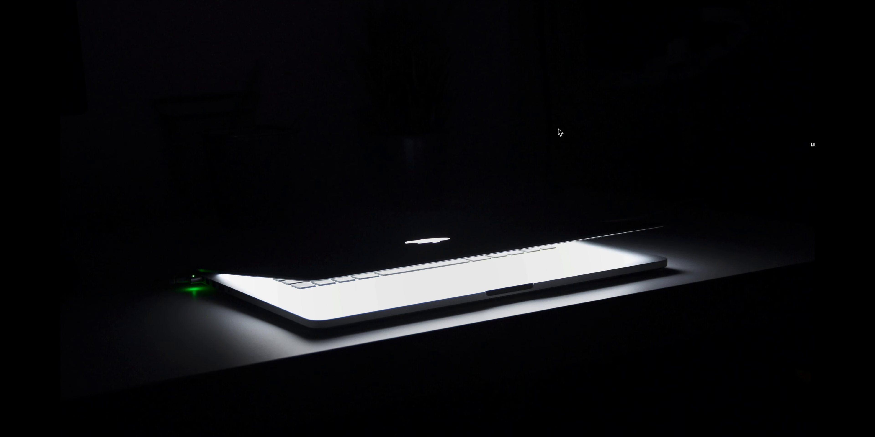
Step: Switch to UTM and begin a new virtual machine using Virtualize with Windows as the operating system
{"action": "key", "text": "F4"}
{"action": "left_click", "coordinate": [438, 320]}
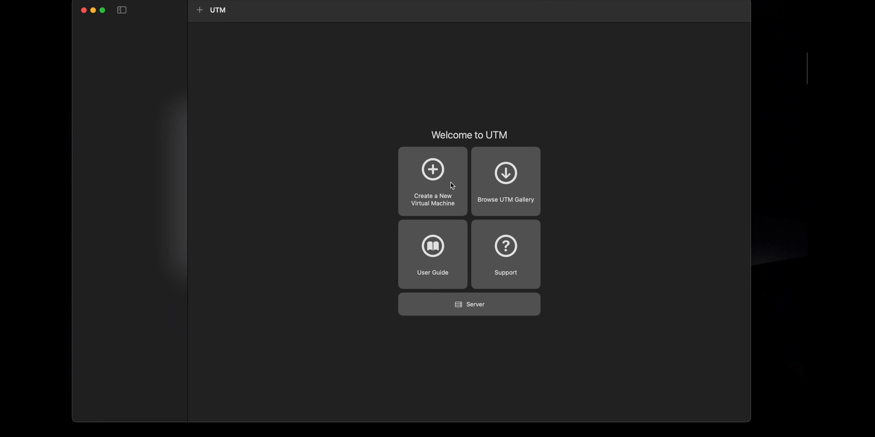
{"action": "left_click", "coordinate": [450, 182]}
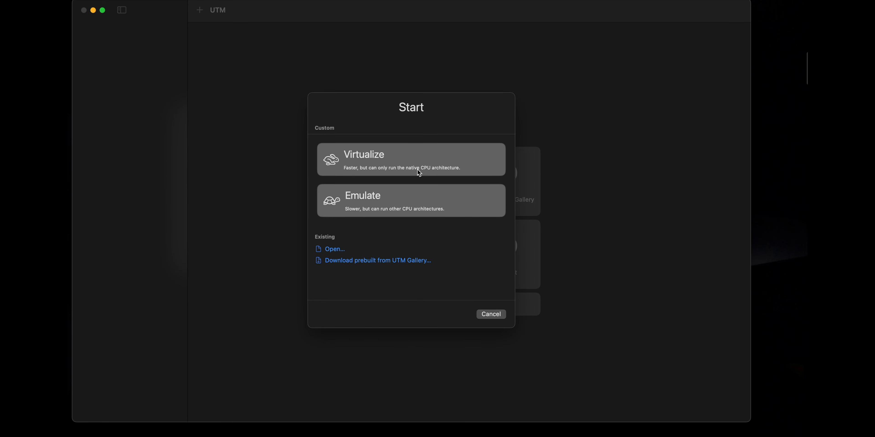
{"action": "left_click", "coordinate": [418, 169]}
{"action": "left_click", "coordinate": [424, 191]}
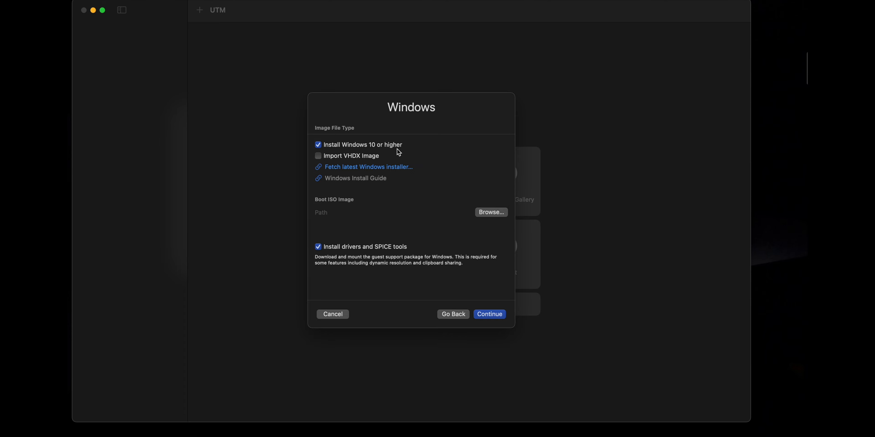
Step: Use the 26100.2033 en-us.iso file from the VM IOS folder as the boot ISO image, keeping drivers and SPICE tools enabled
{"action": "left_click", "coordinate": [493, 214]}
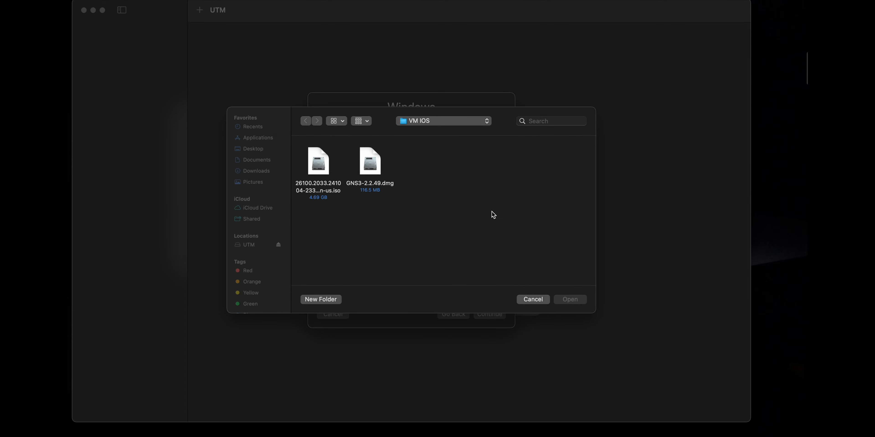
{"action": "left_click", "coordinate": [328, 175]}
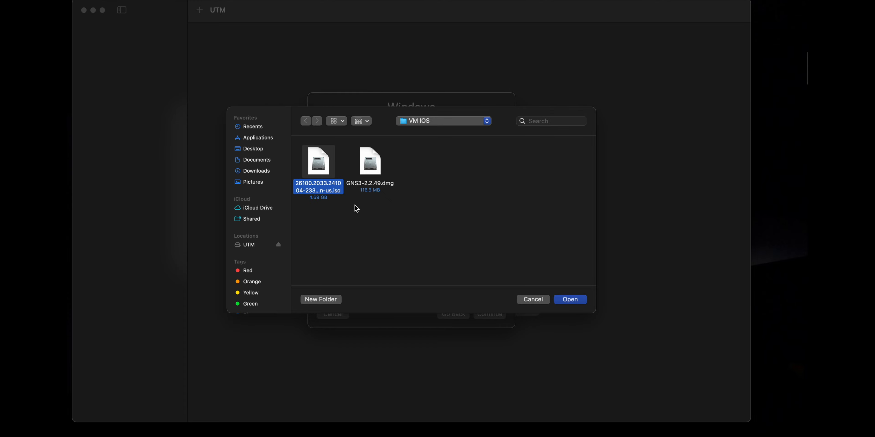
{"action": "left_click", "coordinate": [577, 299]}
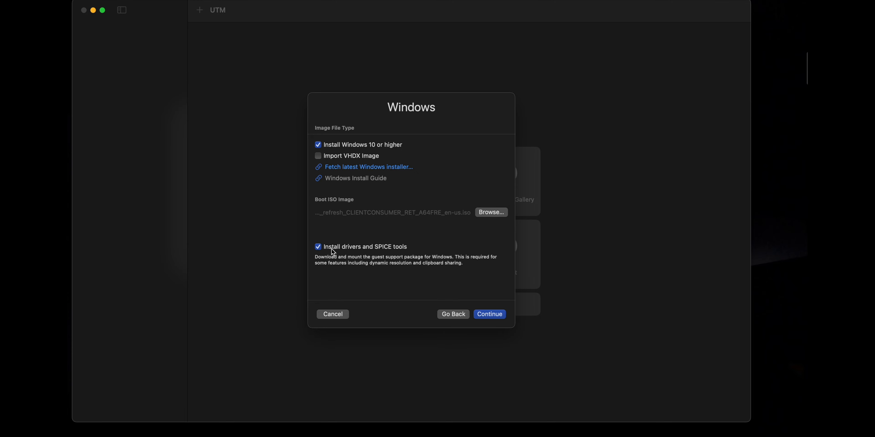
{"action": "left_click", "coordinate": [493, 316]}
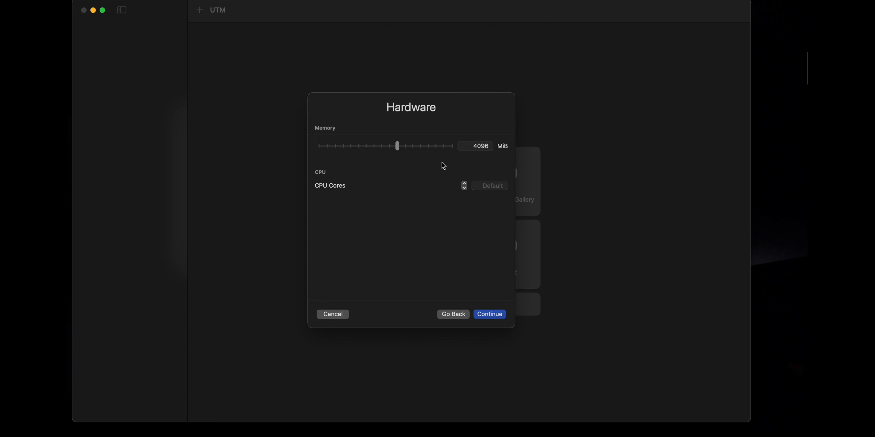
Step: Accept 4096 MiB of memory, default CPU cores and a 64 GiB drive for the virtual machine
{"action": "left_click", "coordinate": [505, 318]}
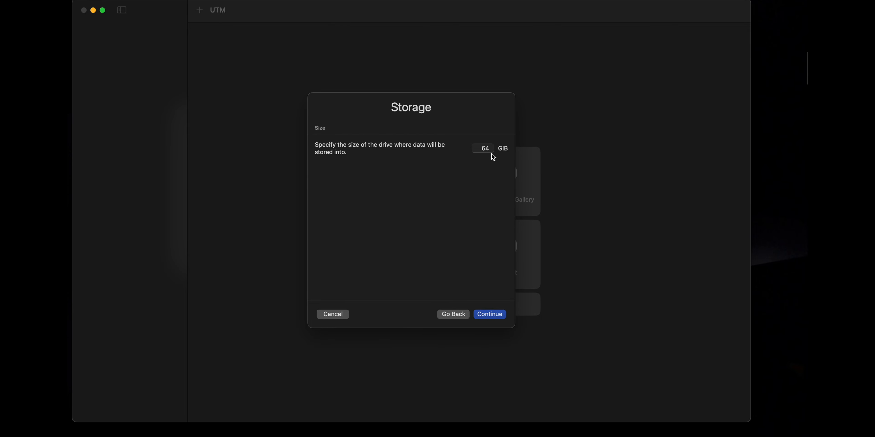
{"action": "left_click", "coordinate": [491, 318]}
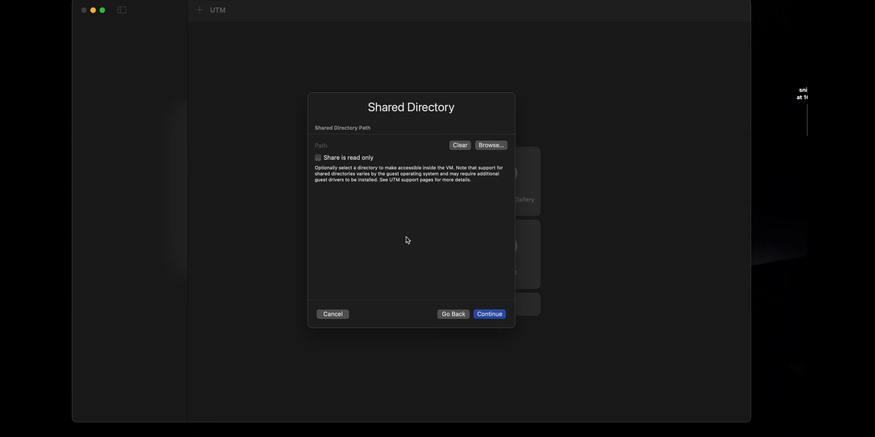
{"action": "left_click", "coordinate": [318, 158]}
{"action": "left_click", "coordinate": [491, 146]}
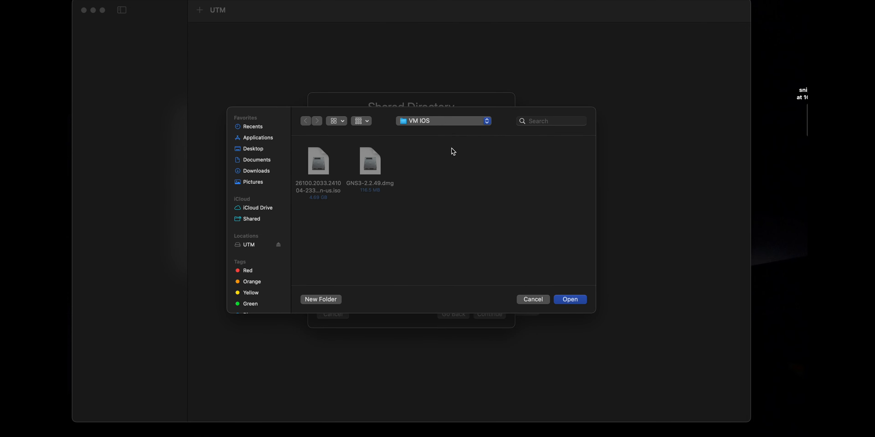
{"action": "left_click", "coordinate": [263, 152]}
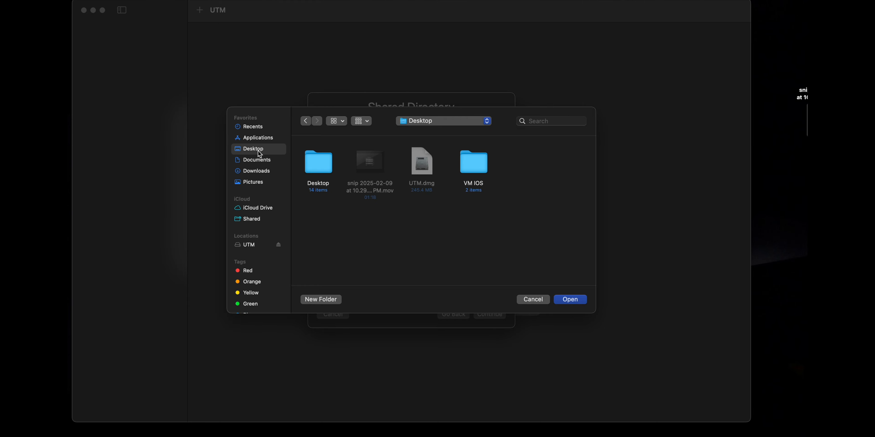
{"action": "left_click", "coordinate": [532, 300]}
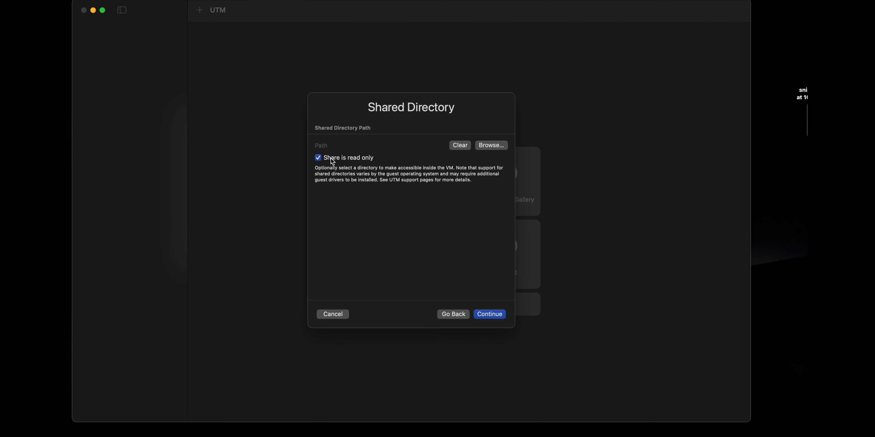
{"action": "left_click", "coordinate": [318, 158]}
Step: Continue without a shared directory, name the virtual machine Windows11 and save it
{"action": "left_click", "coordinate": [494, 315]}
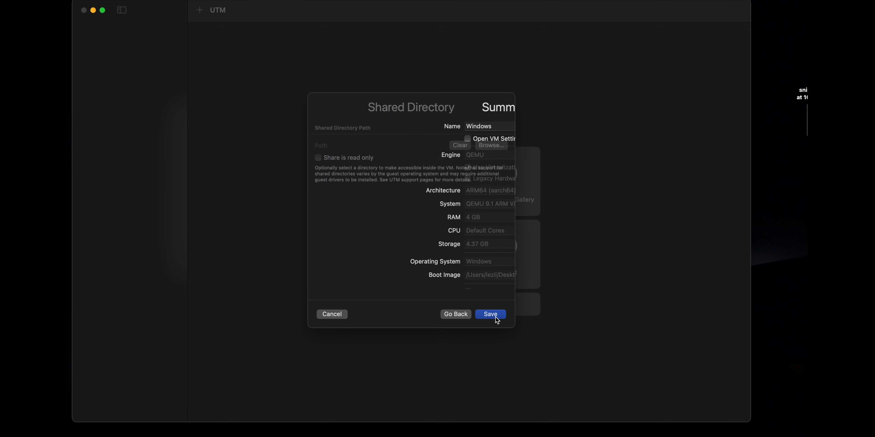
{"action": "left_click", "coordinate": [407, 126]}
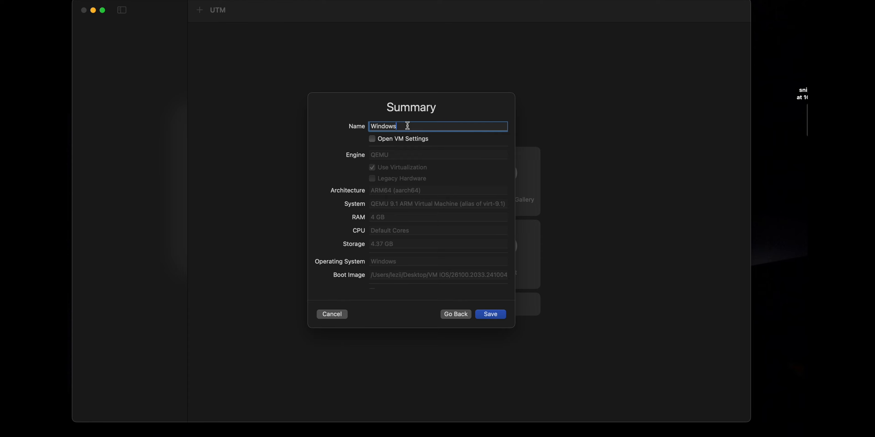
{"action": "type", "text": "11"}
{"action": "left_click", "coordinate": [490, 314]}
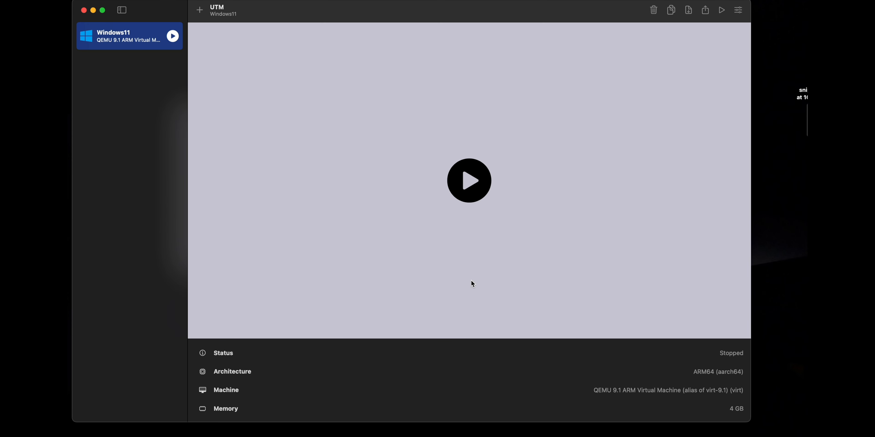
Step: Start the Windows11 virtual machine, boot into Windows Setup and accept English (United States) for the language, time and currency settings
{"action": "left_click", "coordinate": [476, 186]}
{"action": "key", "text": "Return"}
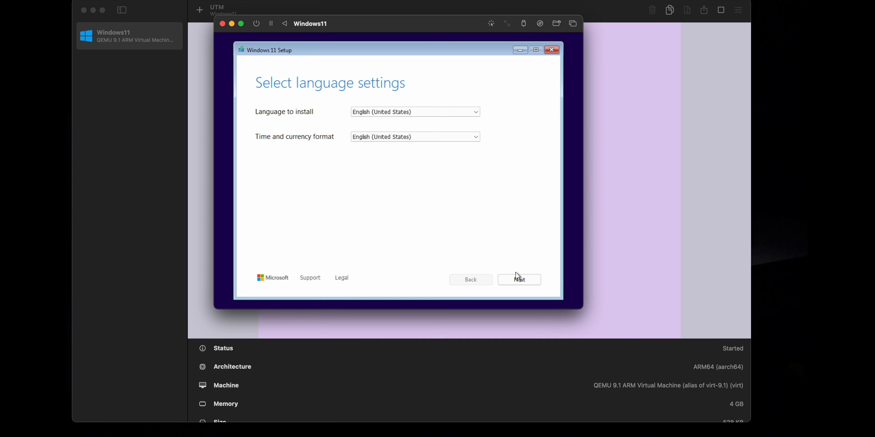
{"action": "left_click", "coordinate": [518, 279]}
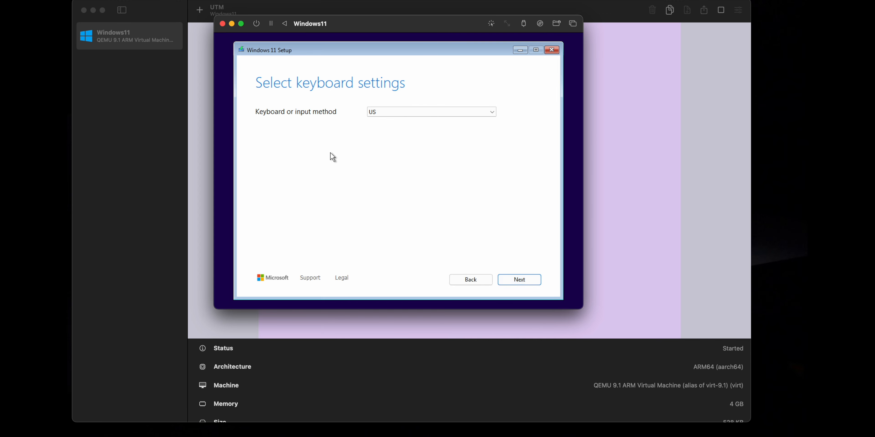
Step: Keep the US keyboard, continue without a product key and select the Windows 11 Home image
{"action": "left_click", "coordinate": [519, 280]}
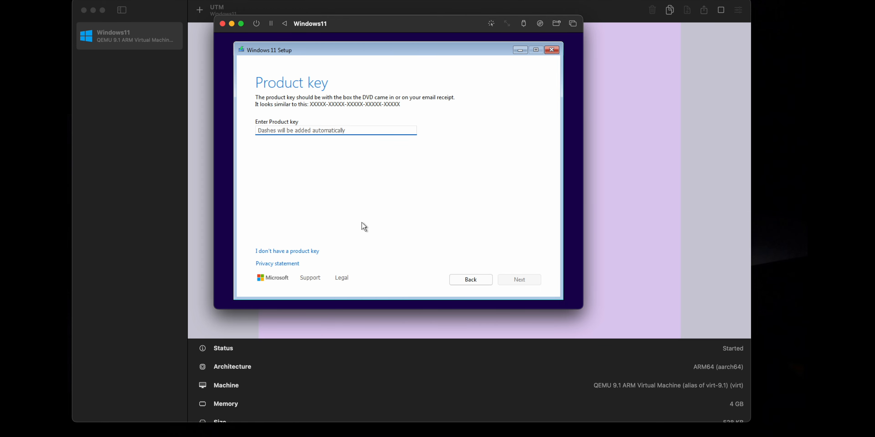
{"action": "left_click", "coordinate": [299, 252]}
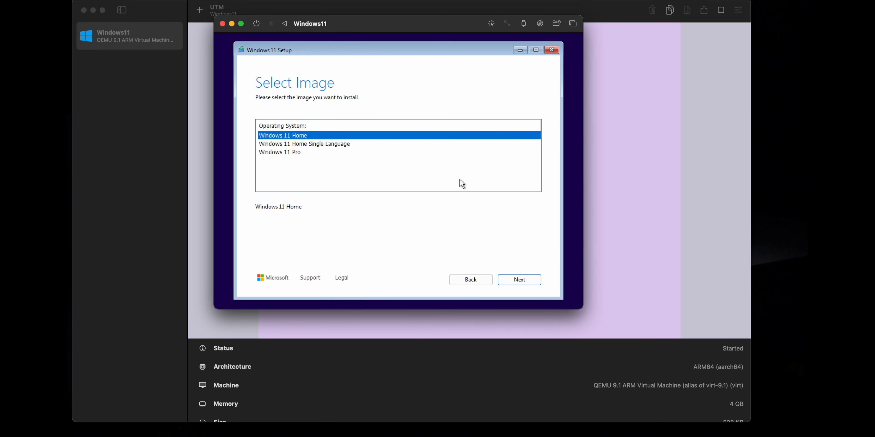
{"action": "left_click", "coordinate": [532, 281]}
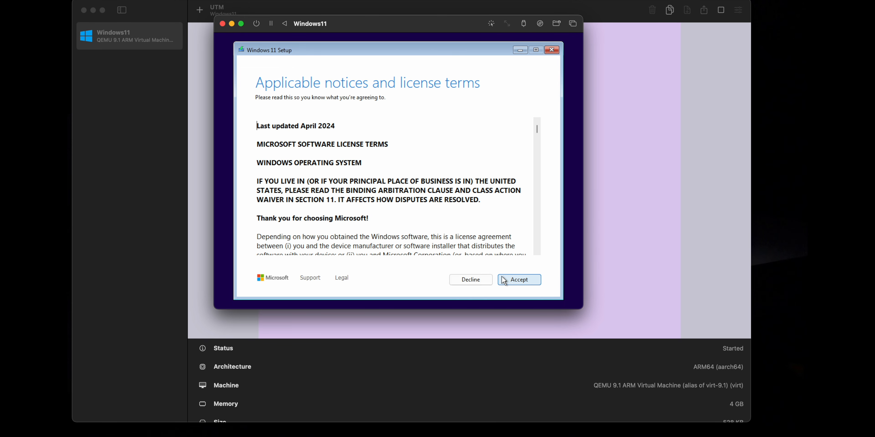
Step: Accept the license terms and choose Disk 0 Unallocated Space as the location to install Windows 11
{"action": "left_click", "coordinate": [517, 279]}
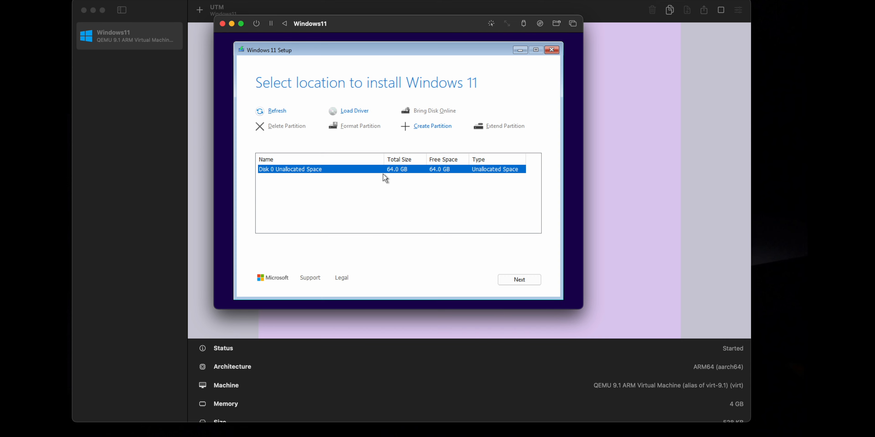
{"action": "left_click", "coordinate": [519, 282]}
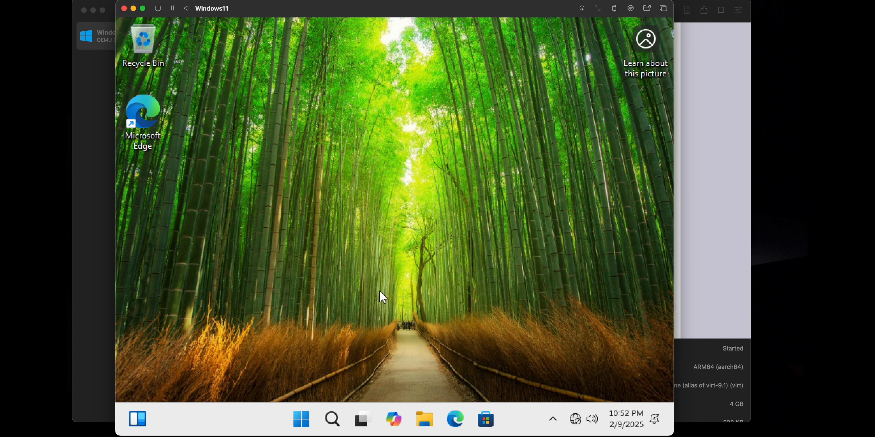
Step: Run utm-guest-tools-0.229 from the UTM Guest Tools CD drive (D:) and install the guest tools
{"action": "left_click", "coordinate": [430, 423]}
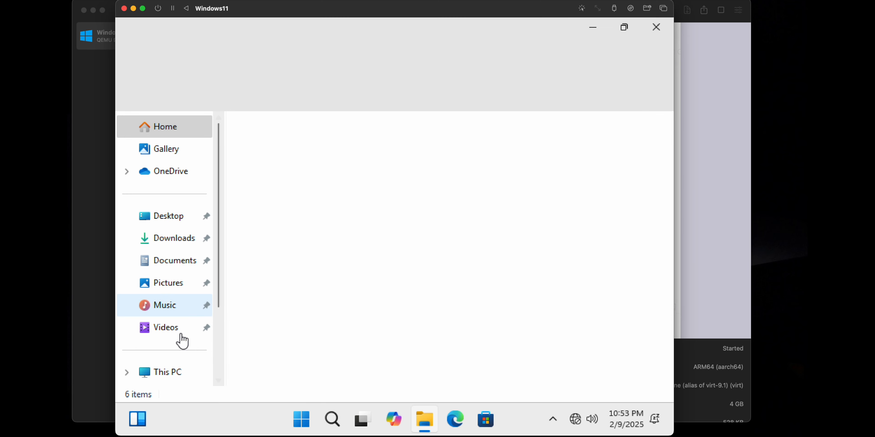
{"action": "left_click", "coordinate": [164, 374]}
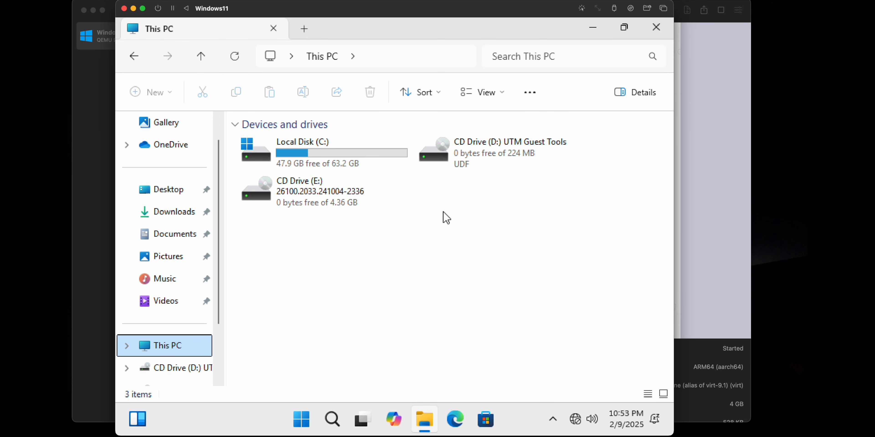
{"action": "double_click", "coordinate": [531, 164]}
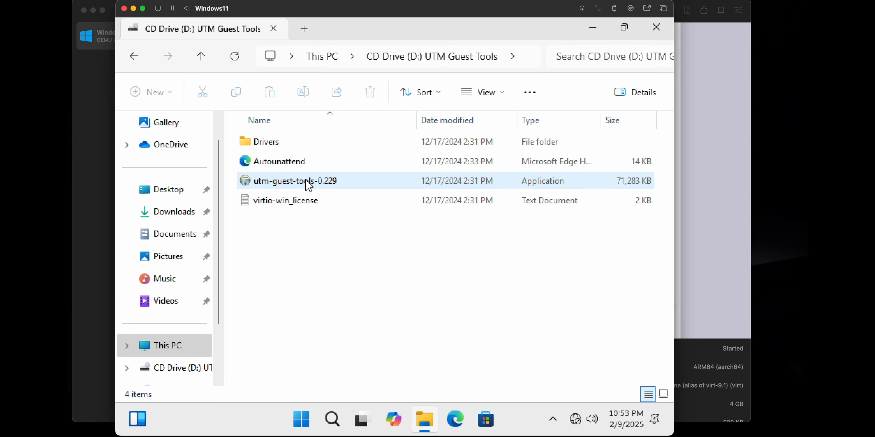
{"action": "double_click", "coordinate": [307, 184]}
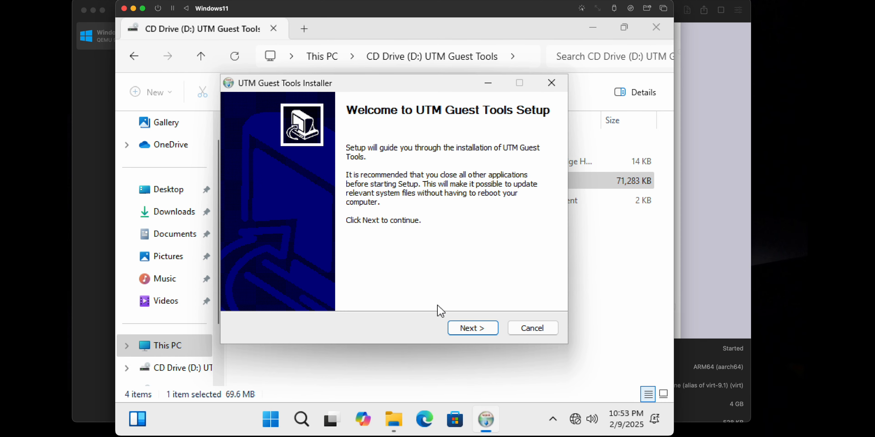
{"action": "left_click", "coordinate": [469, 328]}
{"action": "left_click", "coordinate": [469, 328]}
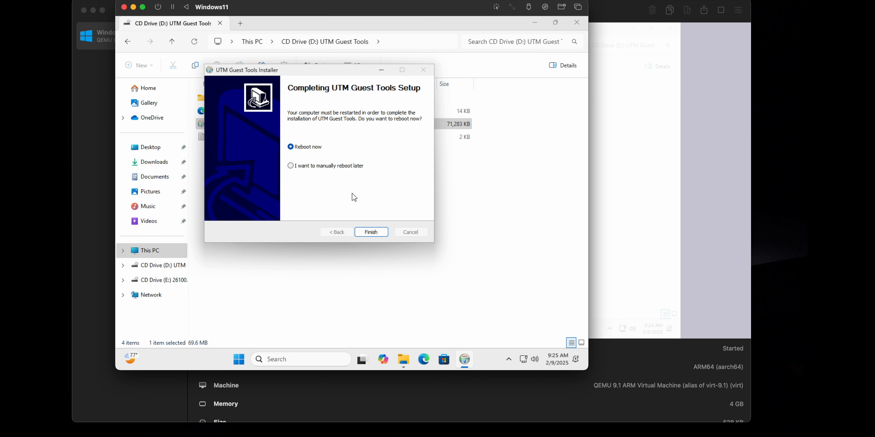
Step: Check the network and sound quick settings in Windows, close them and return to the UTM Guest Tools installer
{"action": "left_click", "coordinate": [524, 360]}
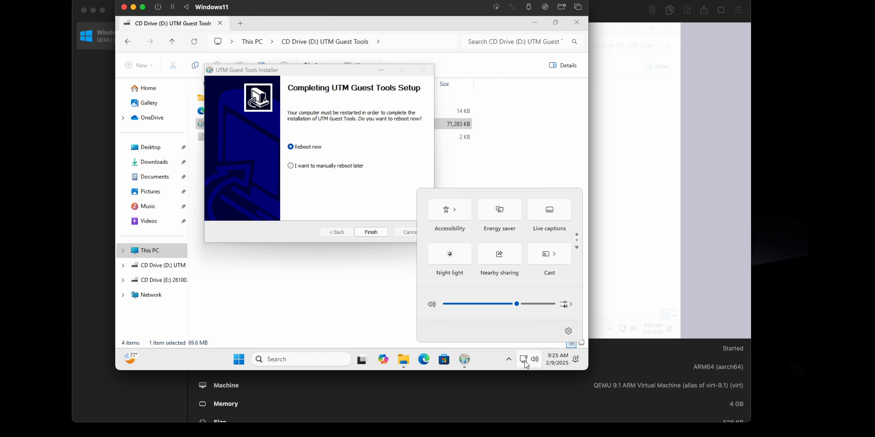
{"action": "left_click", "coordinate": [350, 307]}
{"action": "left_click", "coordinate": [465, 360]}
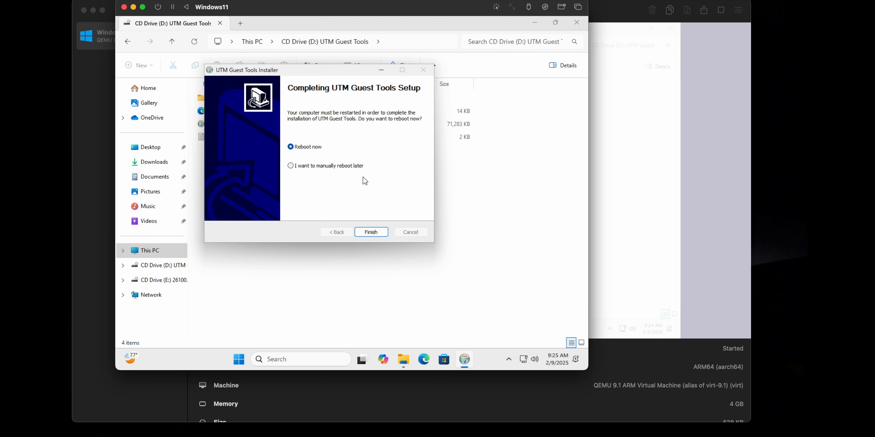
Step: Finish the UTM Guest Tools setup with the option to reboot manually later and close the File Explorer window
{"action": "left_click", "coordinate": [292, 167]}
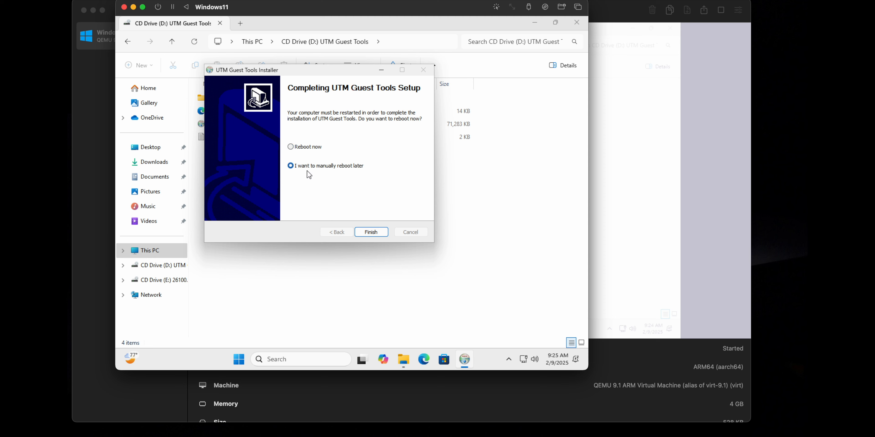
{"action": "left_click", "coordinate": [371, 232]}
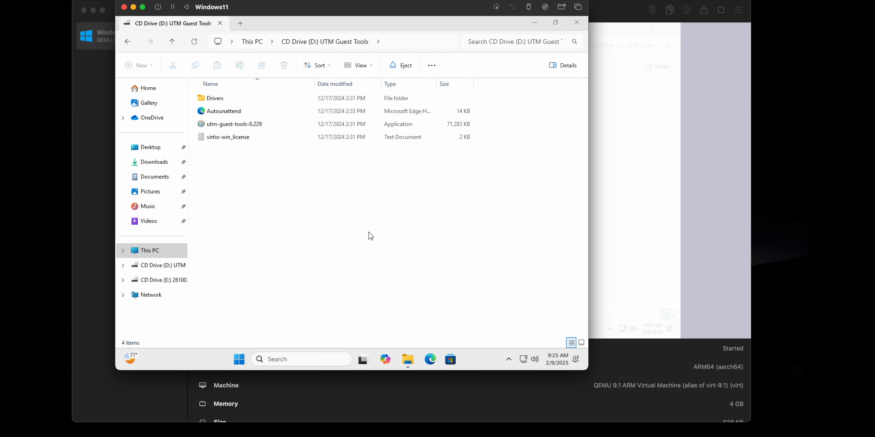
{"action": "left_click", "coordinate": [578, 24]}
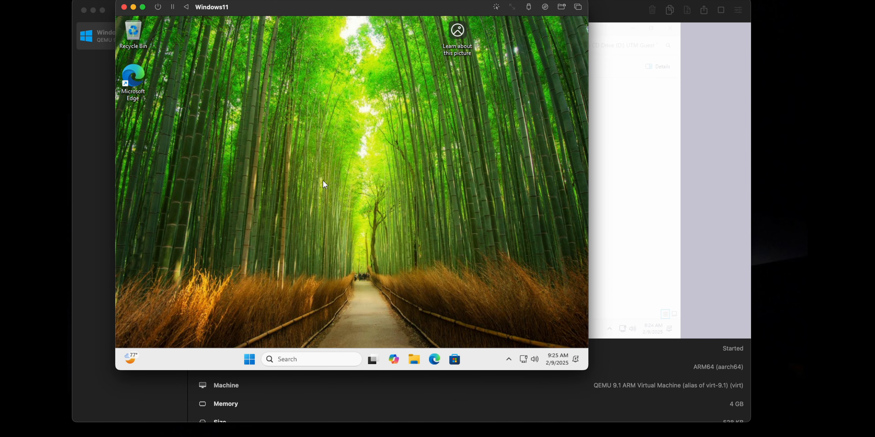